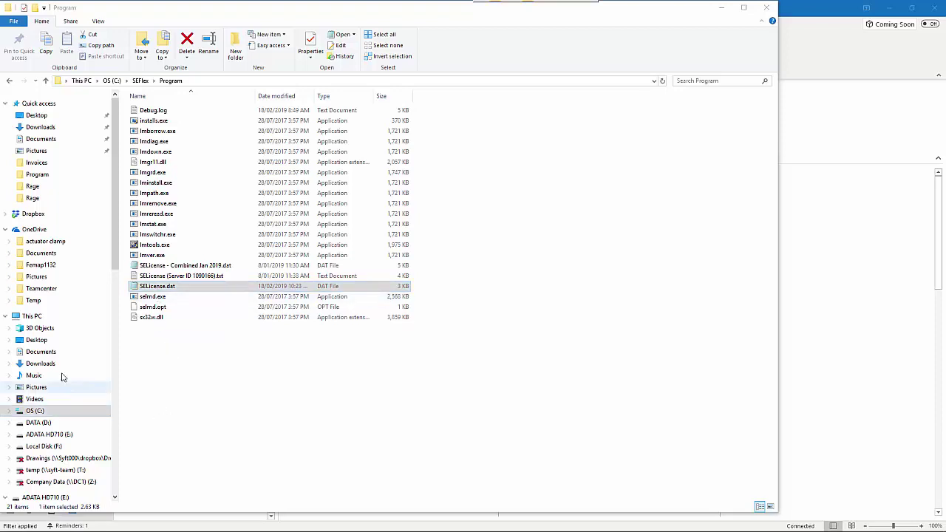
# Check the computer name in this PC's system properties, and close the system information window
pyautogui.rightClick(18, 319)
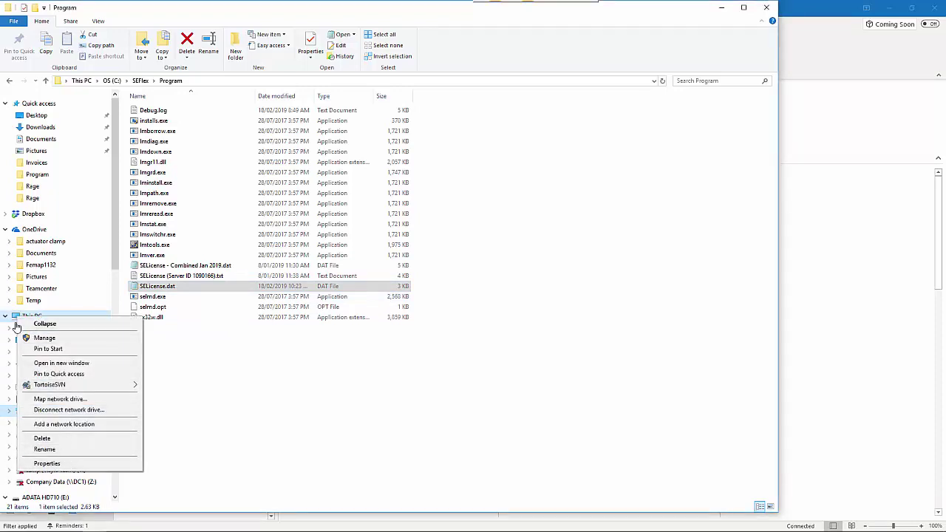
pyautogui.click(47, 463)
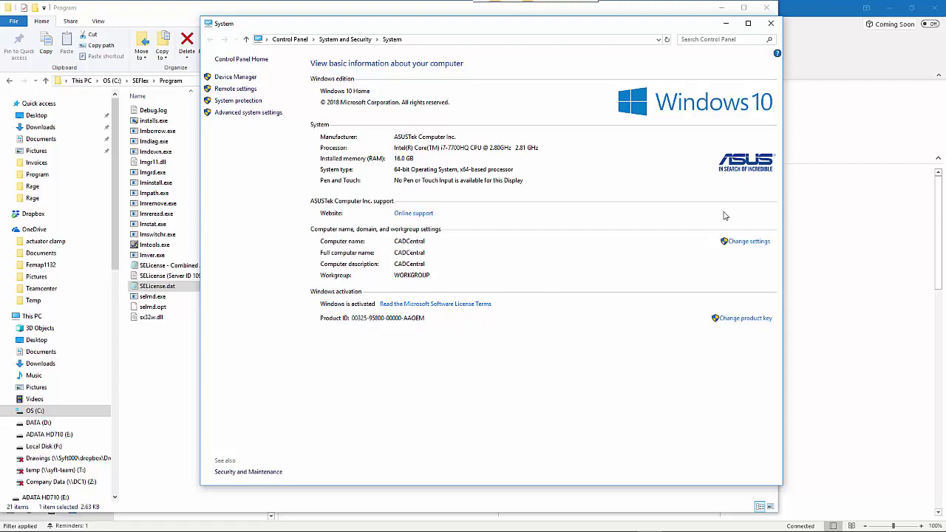
pyautogui.click(771, 23)
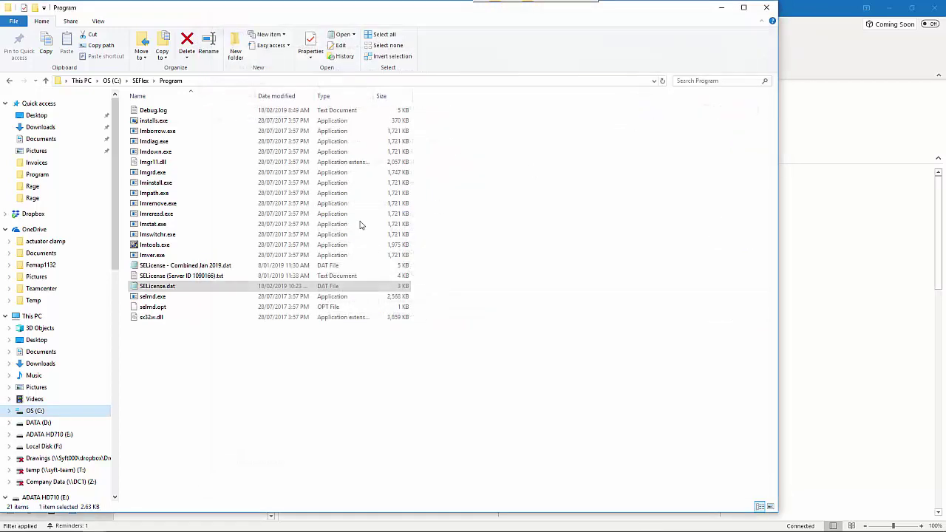
# In SELicense.dat, replace this_host on the SERVER line with CADCentral and save the file
pyautogui.doubleClick(158, 288)
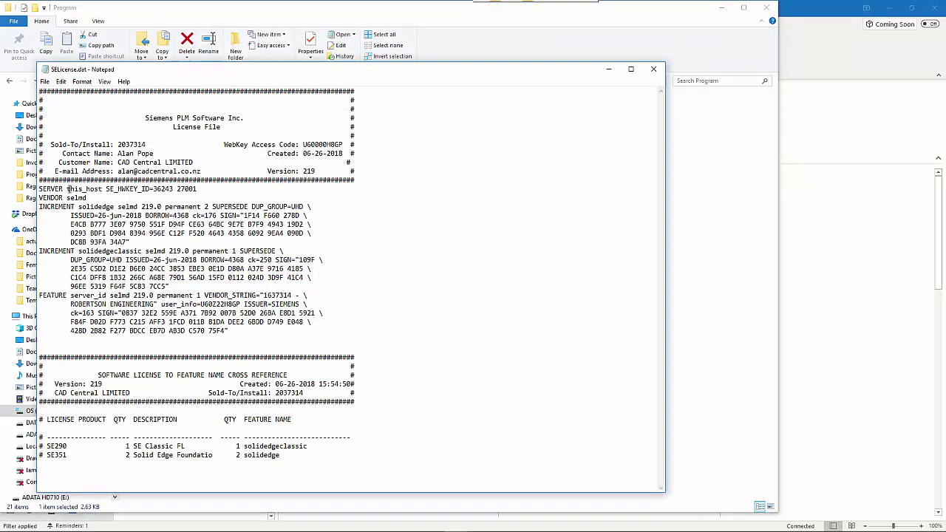
pyautogui.moveTo(66, 190); pyautogui.dragTo(102, 191)
pyautogui.write('CAD')
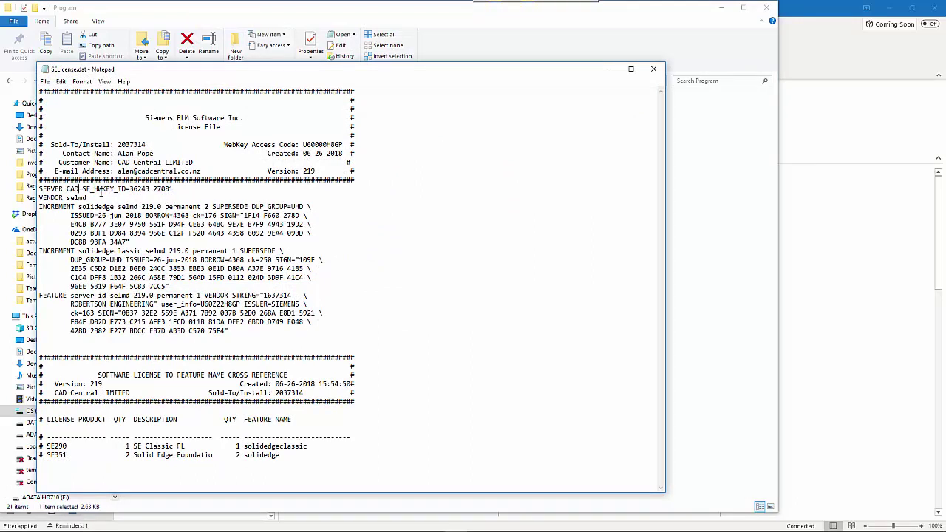
pyautogui.write('Central')
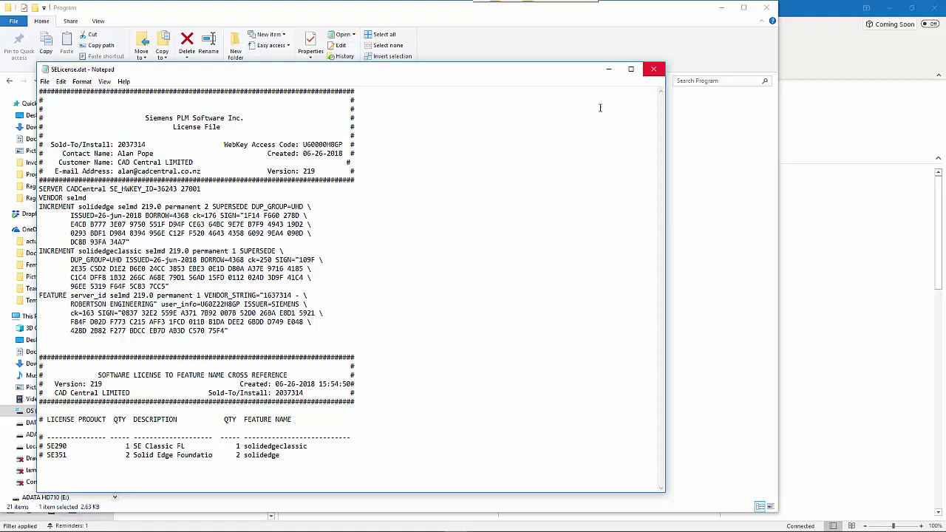
pyautogui.click(653, 69)
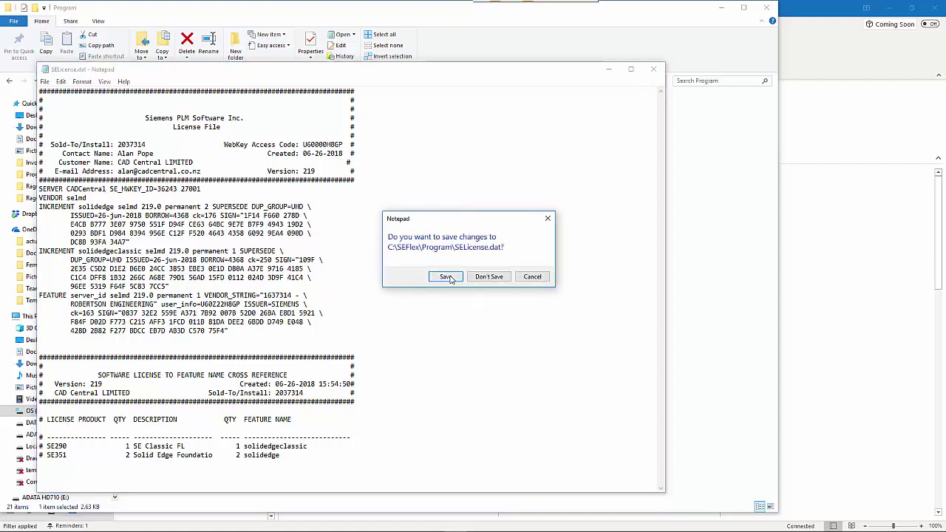
pyautogui.click(448, 278)
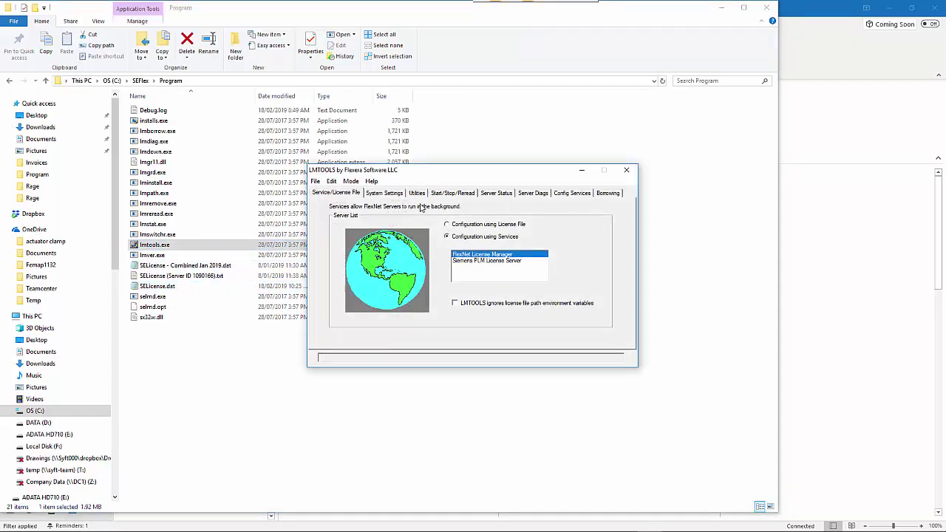
# In LMTOOLS, review the FlexNet License Manager service paths, including C:\SEFlex\Program\SELicense.dat, and save the service settings
pyautogui.moveTo(438, 176); pyautogui.dragTo(388, 120)
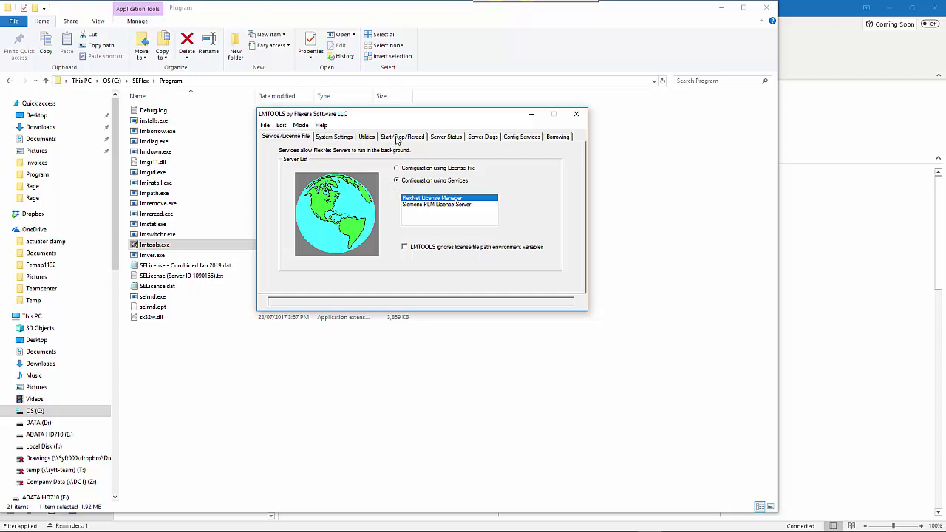
pyautogui.click(525, 137)
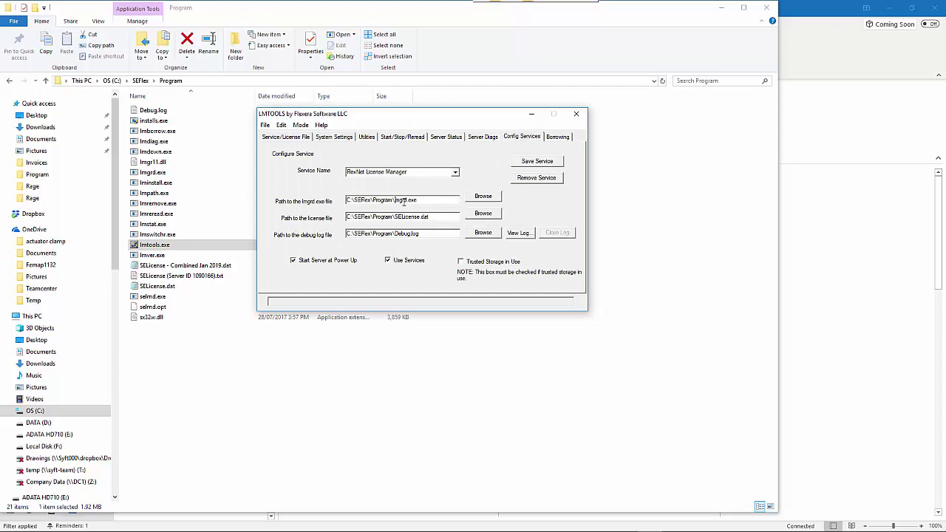
pyautogui.doubleClick(403, 200)
pyautogui.click(297, 140)
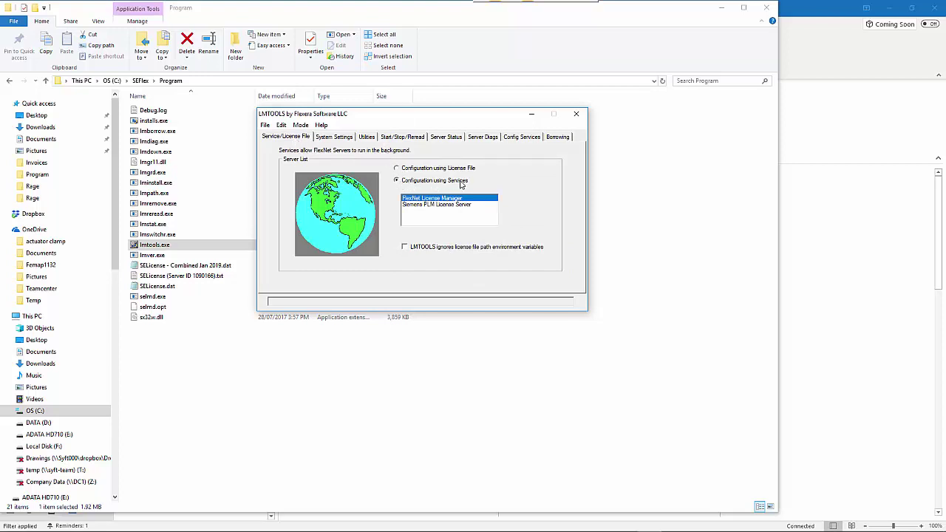
pyautogui.click(517, 140)
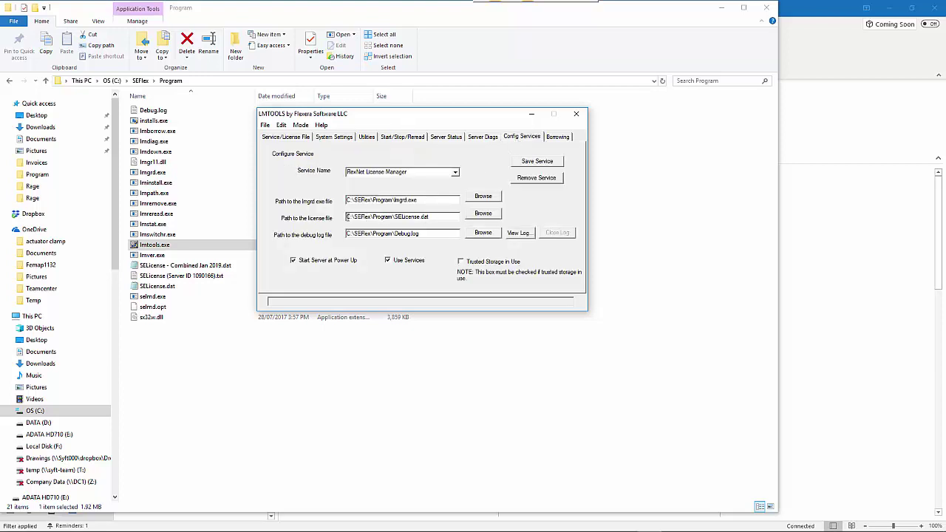
pyautogui.click(429, 217)
pyautogui.moveTo(429, 217); pyautogui.dragTo(346, 217)
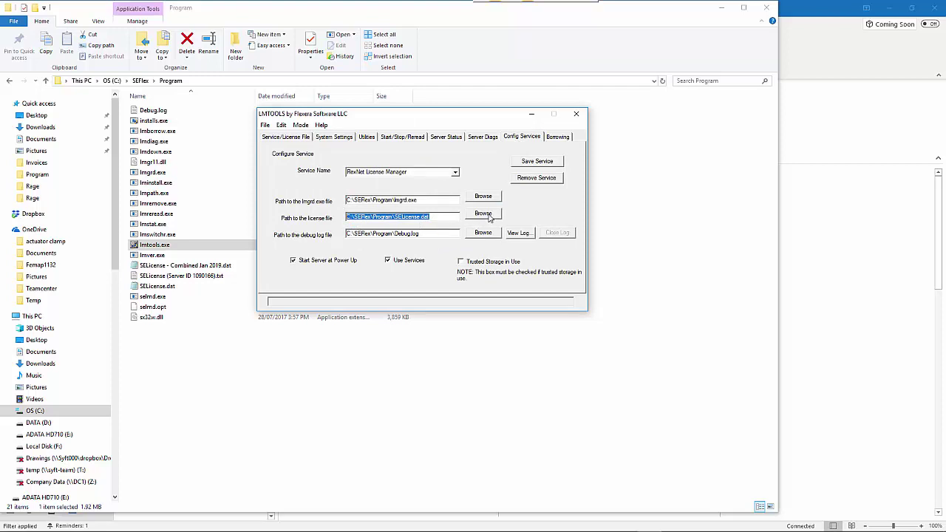
pyautogui.click(524, 162)
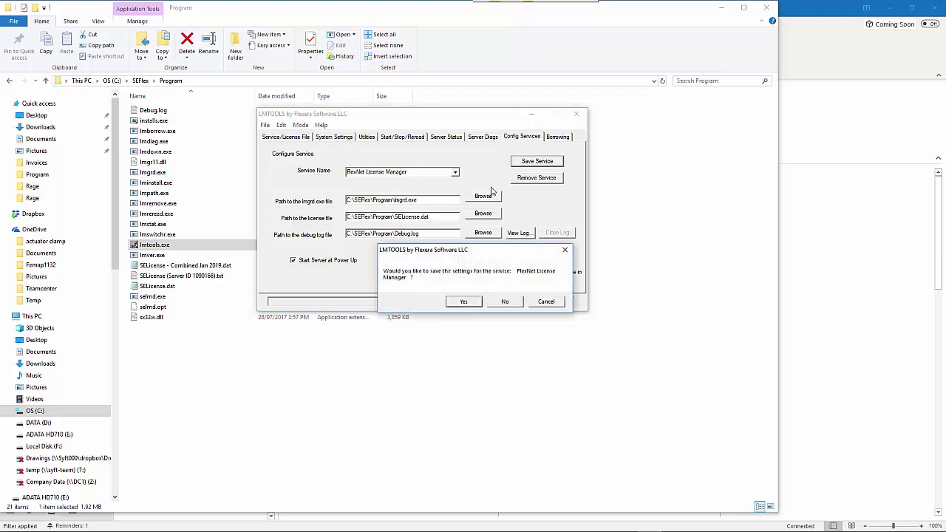
pyautogui.click(465, 299)
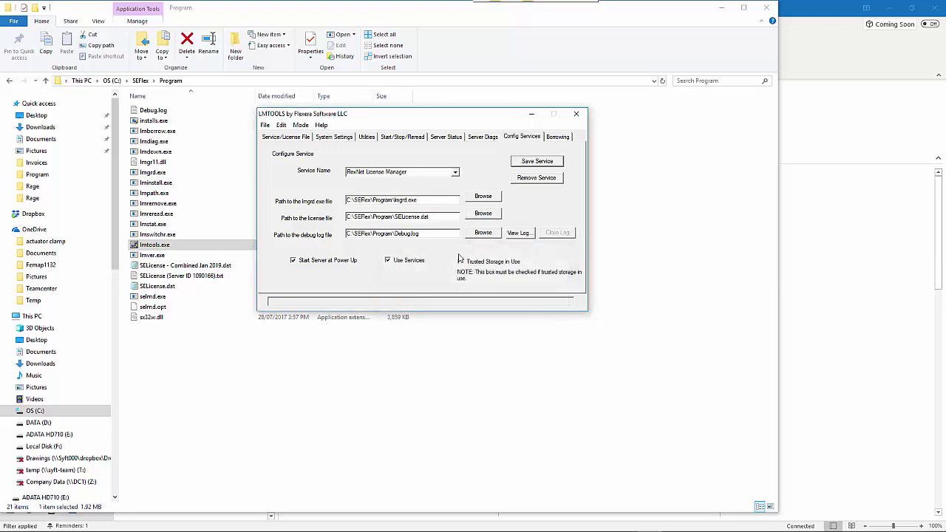
# Restart the FlexNet license server and reread its license file
pyautogui.click(403, 138)
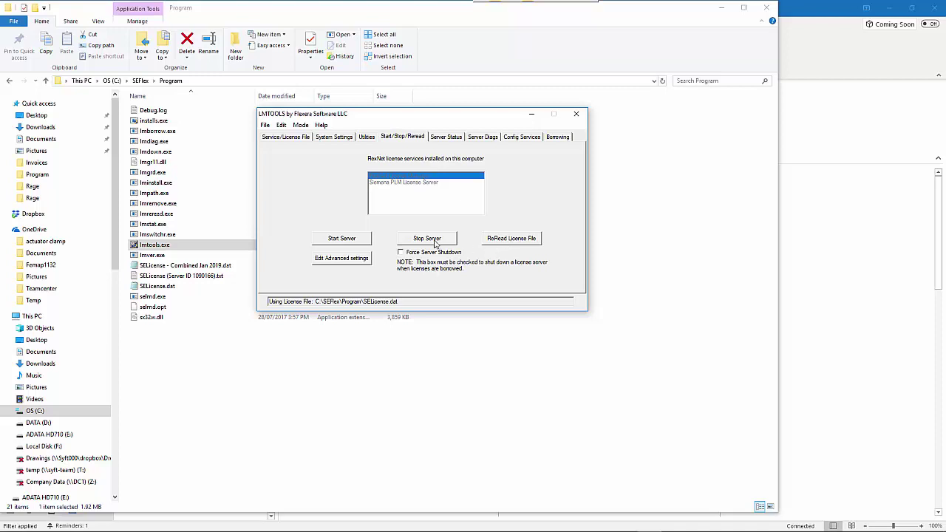
pyautogui.click(435, 243)
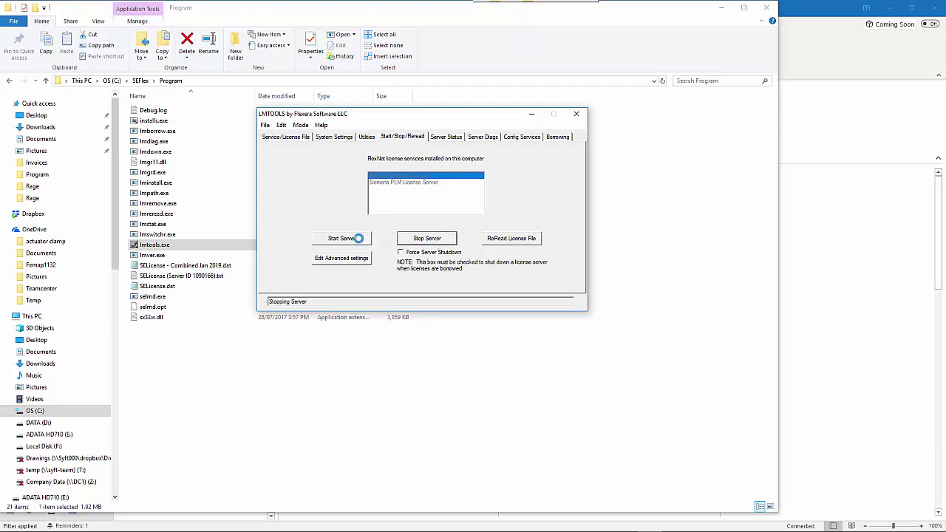
pyautogui.click(358, 238)
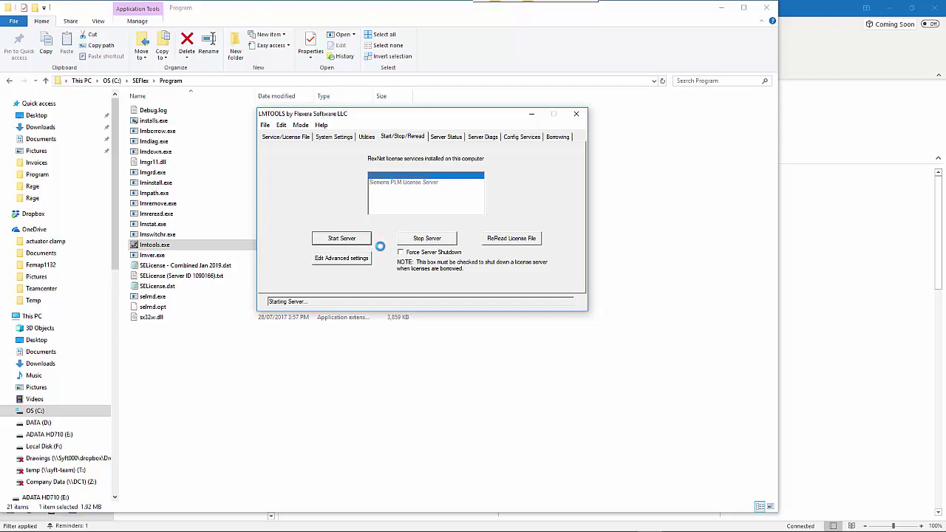
pyautogui.click(512, 244)
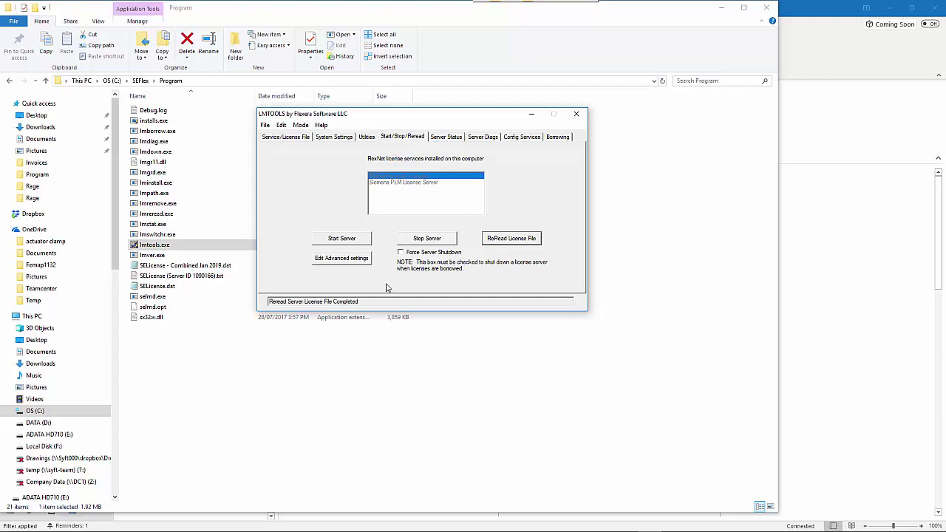
pyautogui.moveTo(369, 301); pyautogui.dragTo(270, 293)
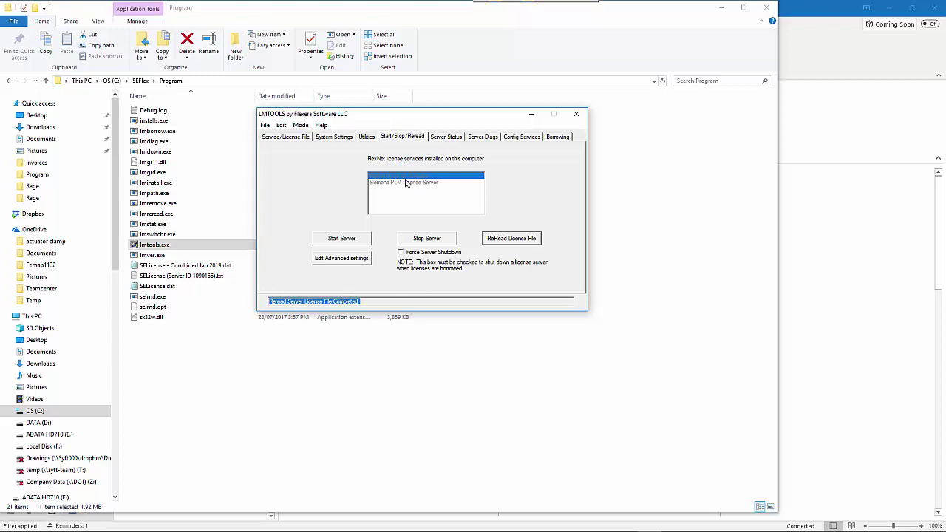
# Run a server status enquiry and check the reported license file path and vendor daemon status
pyautogui.click(446, 139)
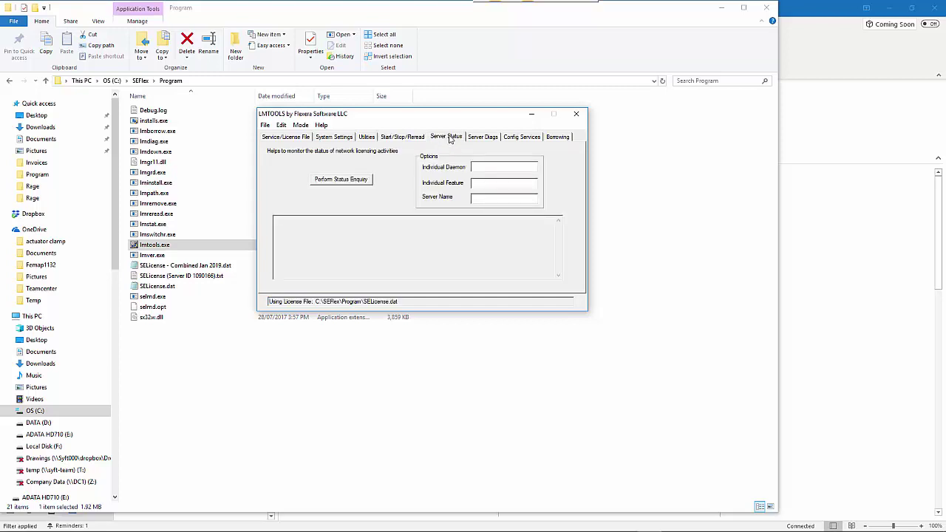
pyautogui.click(339, 182)
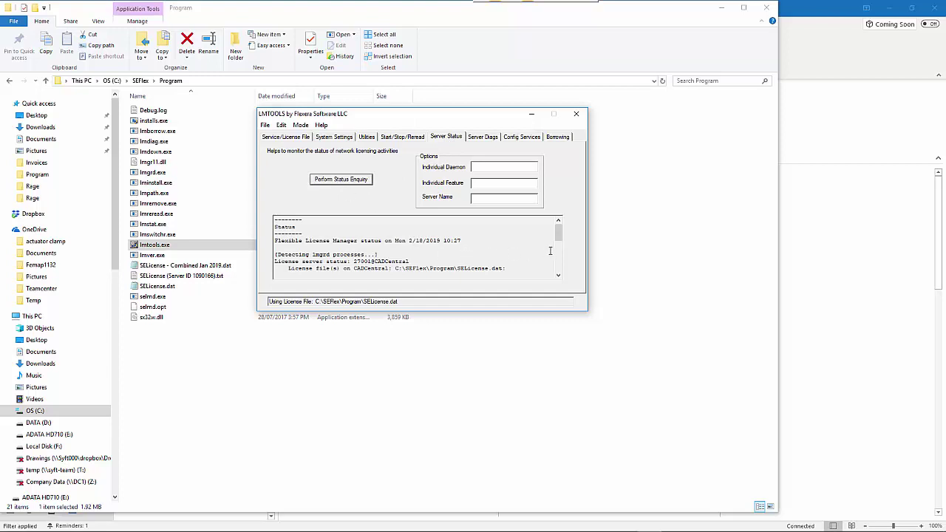
pyautogui.moveTo(561, 243); pyautogui.dragTo(562, 249)
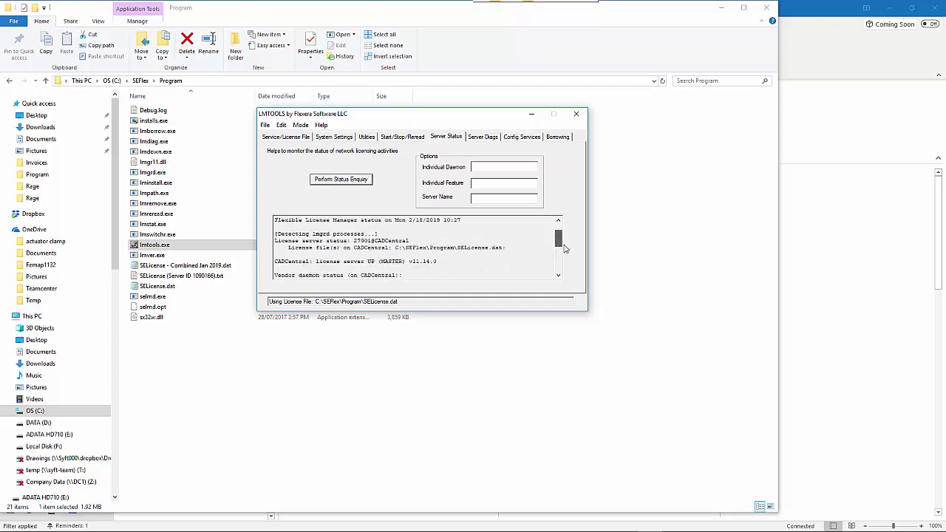
pyautogui.click(506, 246)
pyautogui.moveTo(507, 246); pyautogui.dragTo(396, 244)
pyautogui.scroll(-1, 404, 254)
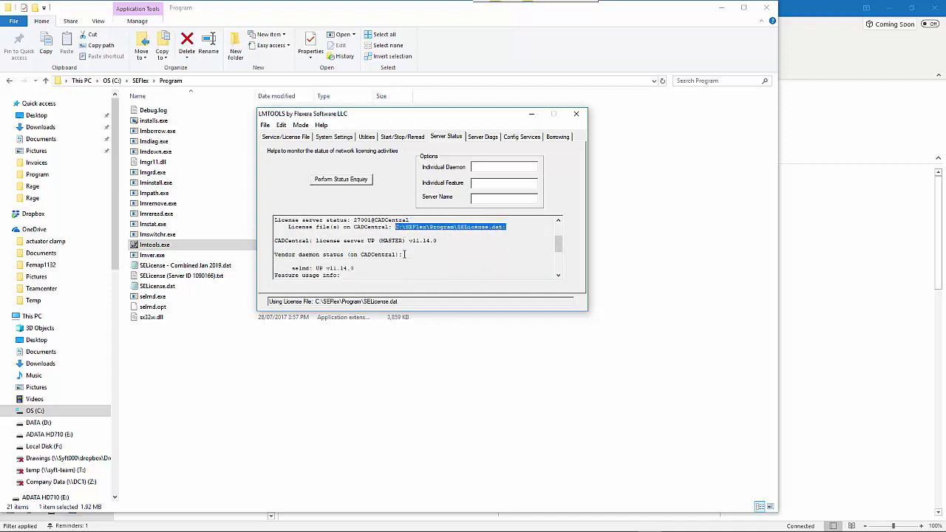
pyautogui.moveTo(288, 255); pyautogui.dragTo(401, 253)
pyautogui.scroll(-1, 414, 262)
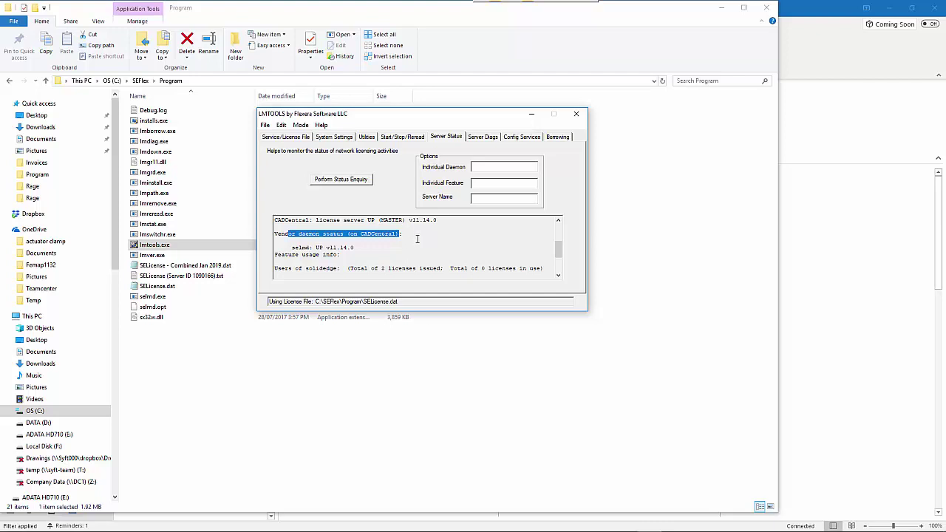
# Examine the issued and in-use license counts for the solidedge and solidedgeclassic features in the status report
pyautogui.click(559, 275)
pyautogui.click(559, 275)
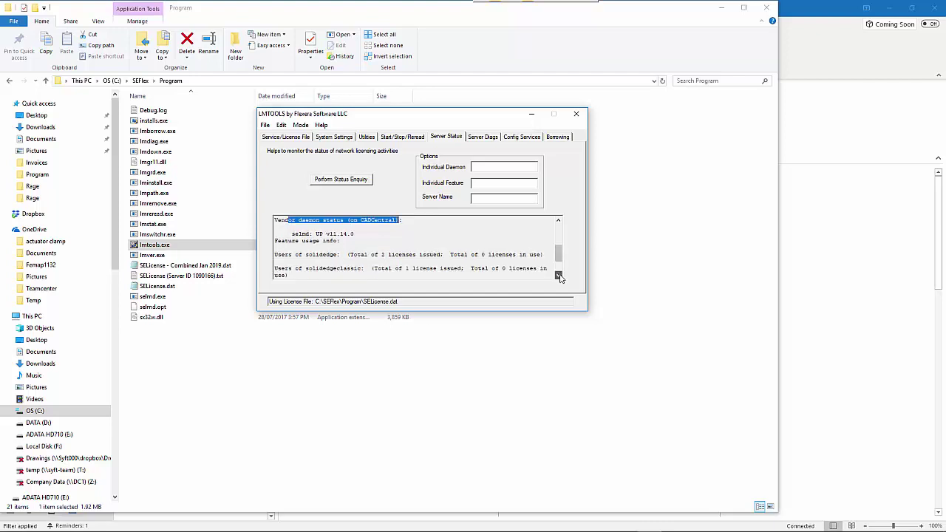
pyautogui.click(558, 275)
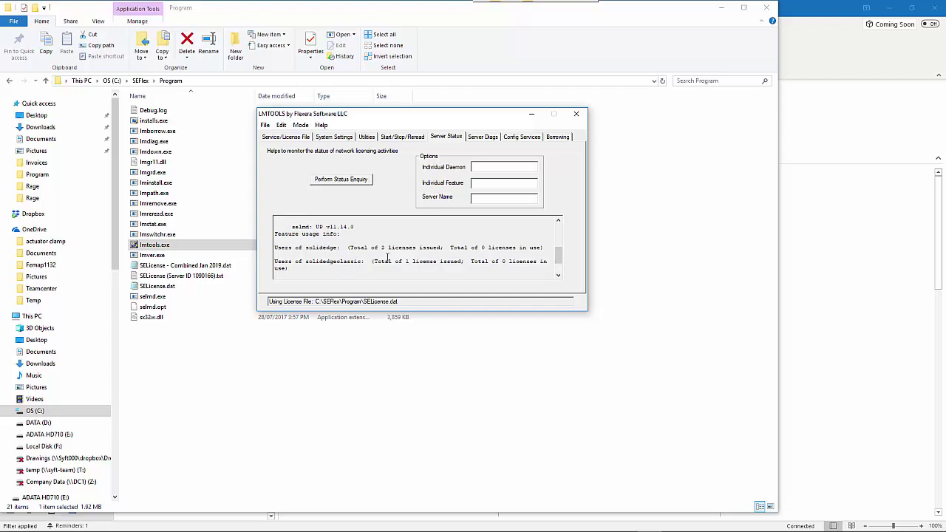
pyautogui.doubleClick(311, 247)
pyautogui.doubleClick(330, 262)
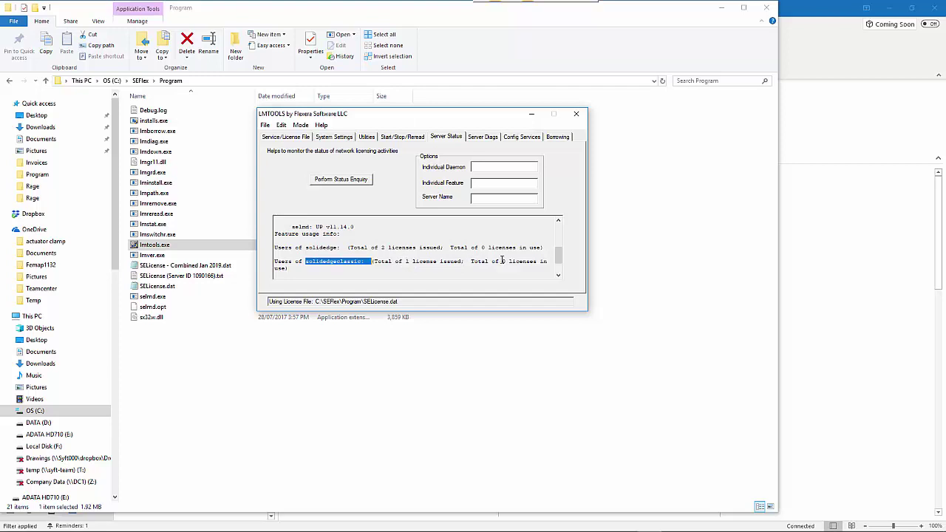
pyautogui.doubleClick(503, 260)
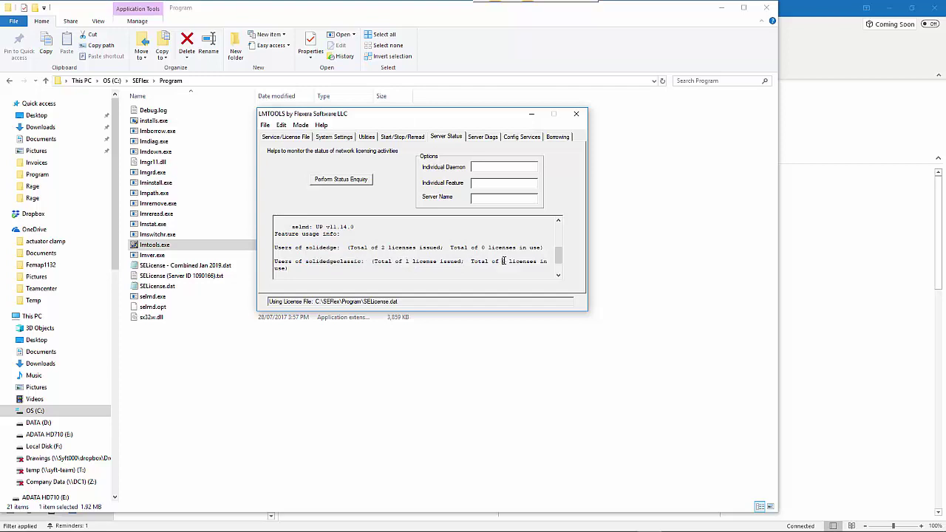
pyautogui.click(384, 252)
pyautogui.doubleClick(484, 248)
pyautogui.scroll(-2, 484, 259)
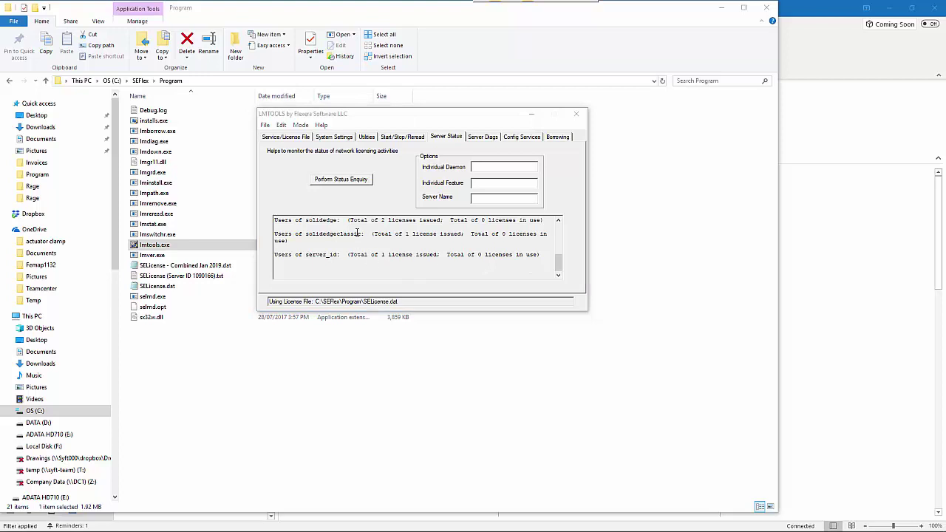
# Mark selmd.exe and lmgrd.exe in the Program folder, search Windows for firewall, and unlock the Windows Defender Firewall allowed apps list for changes
pyautogui.click(154, 295)
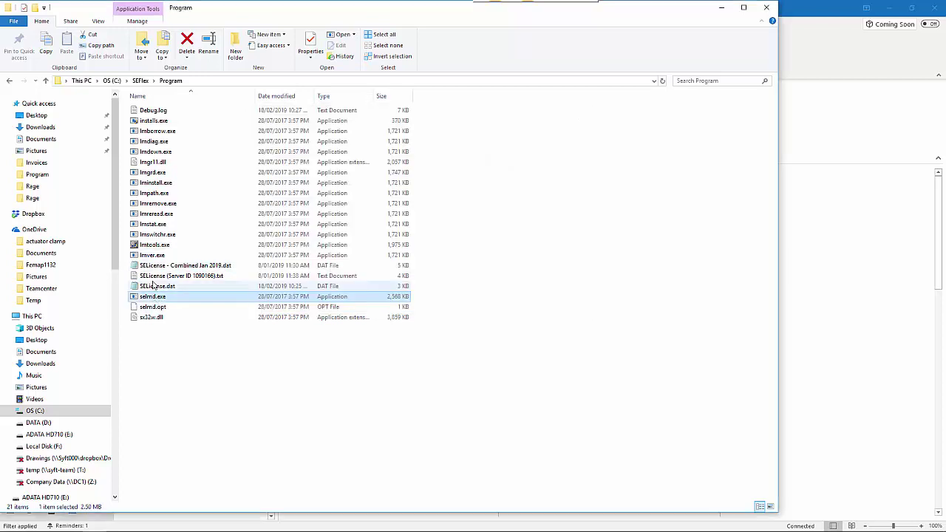
pyautogui.click(155, 174)
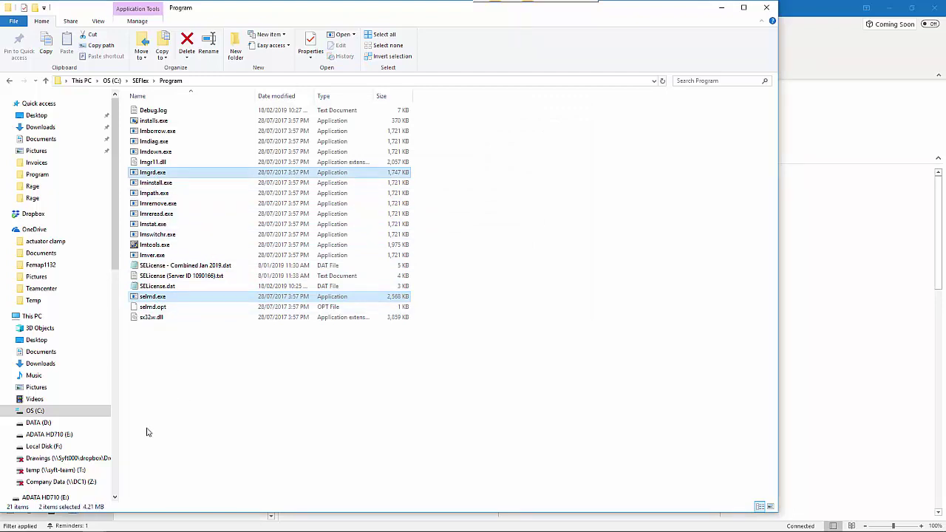
pyautogui.click(11, 522)
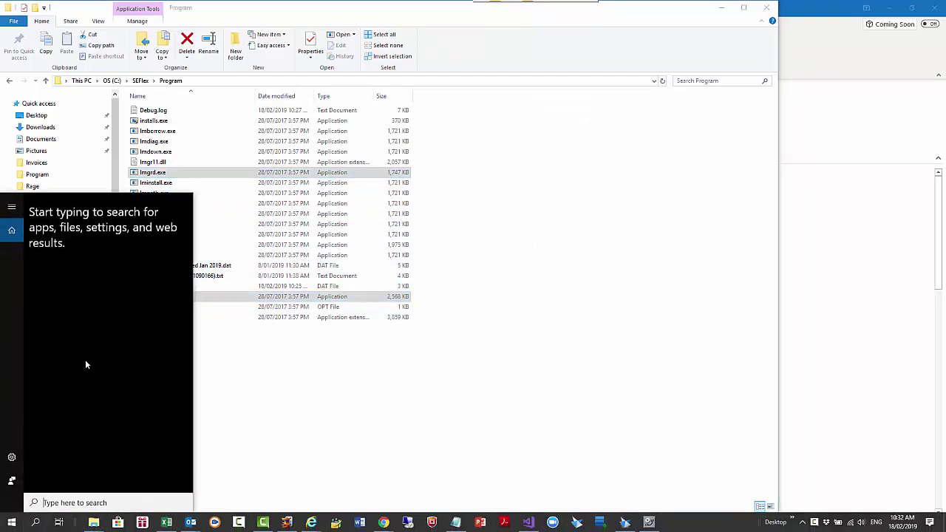
pyautogui.write('f')
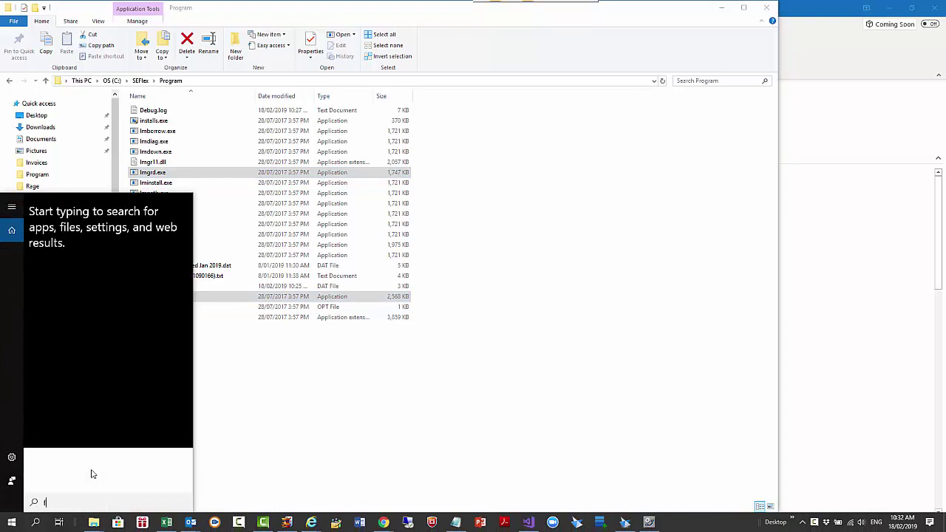
pyautogui.write('irewall')
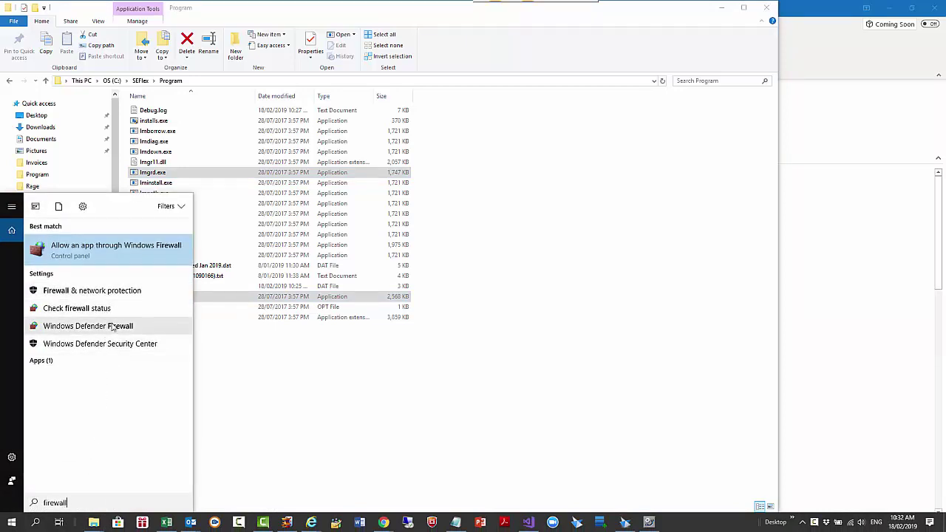
pyautogui.click(105, 249)
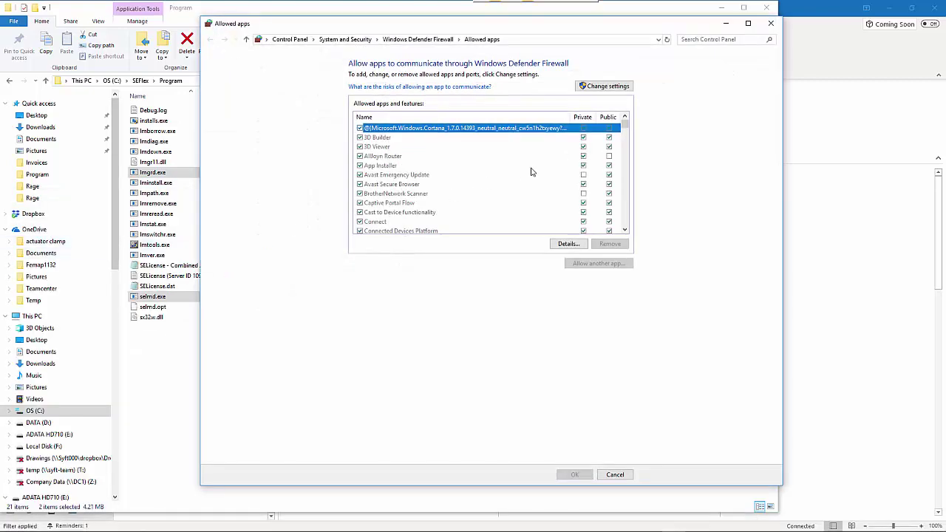
pyautogui.click(598, 87)
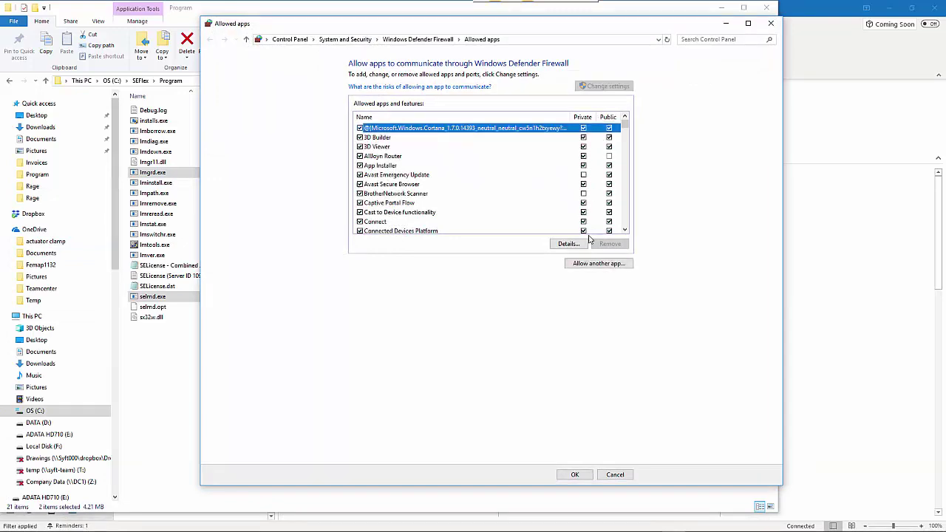
# Try to add C:\SEFlex\Program\lmgrd.exe to the apps allowed through the firewall
pyautogui.click(576, 264)
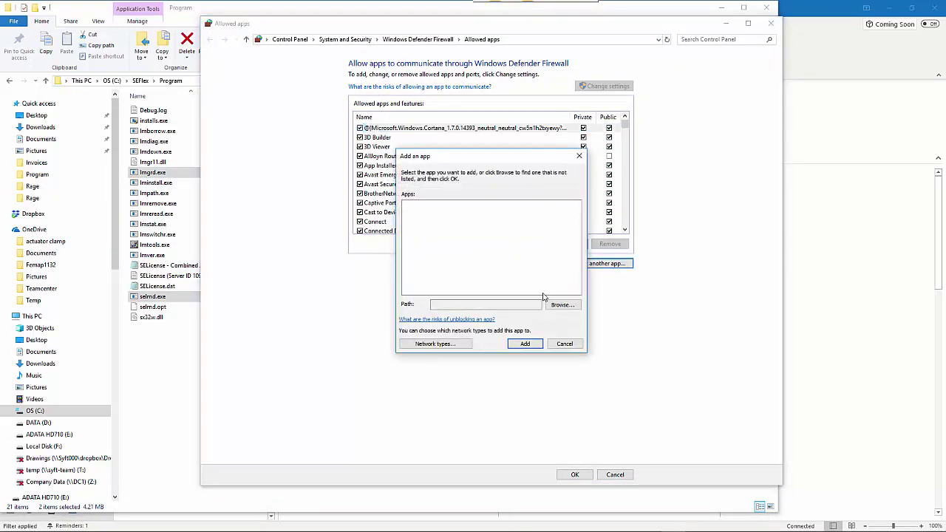
pyautogui.click(562, 305)
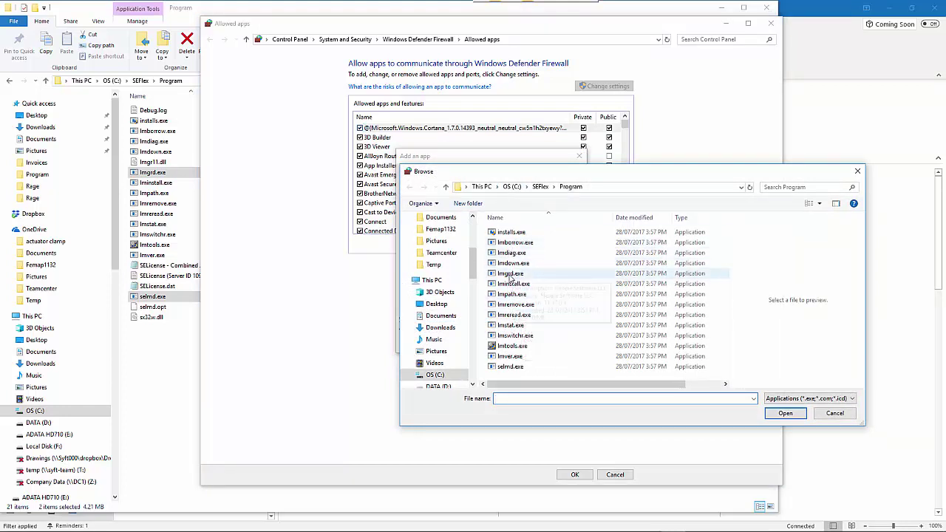
pyautogui.doubleClick(510, 274)
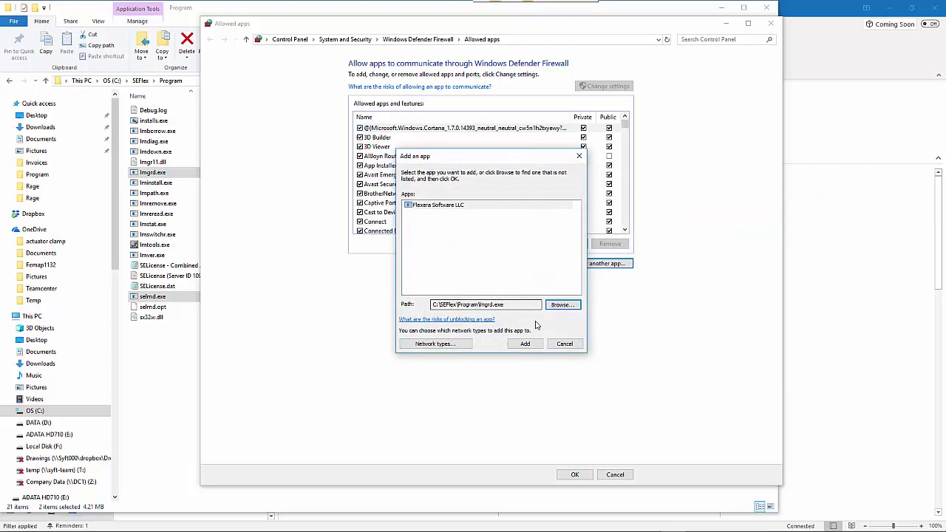
pyautogui.click(524, 344)
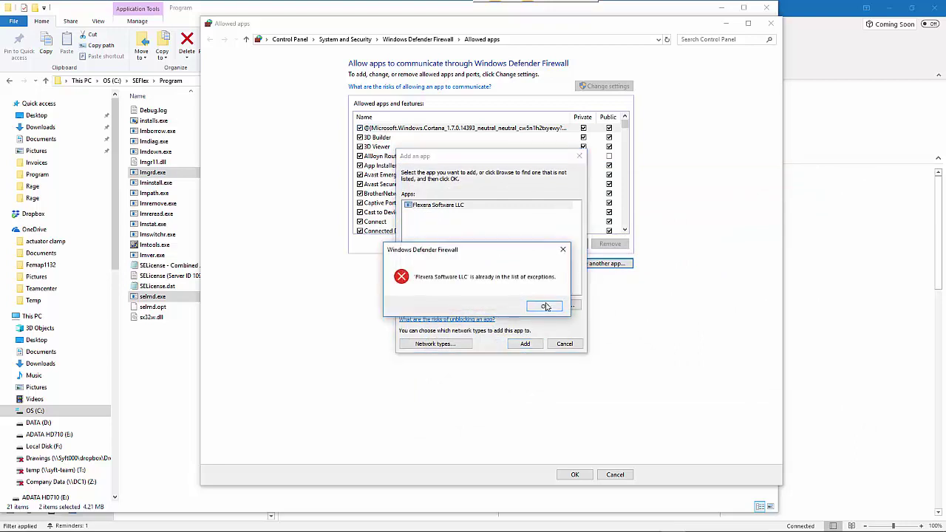
pyautogui.click(545, 306)
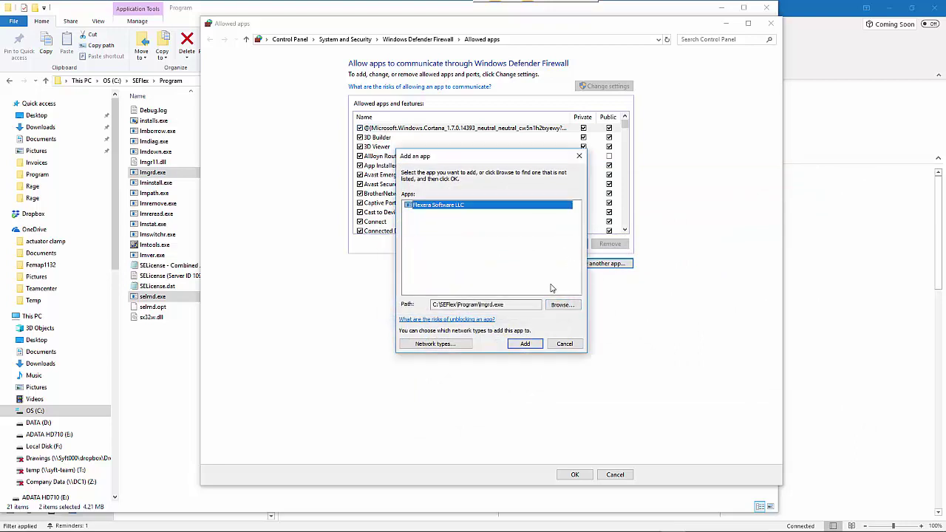
# Add C:\SEFlex\Program\selmd.exe to the apps allowed through the firewall and save the allowed apps list
pyautogui.click(560, 304)
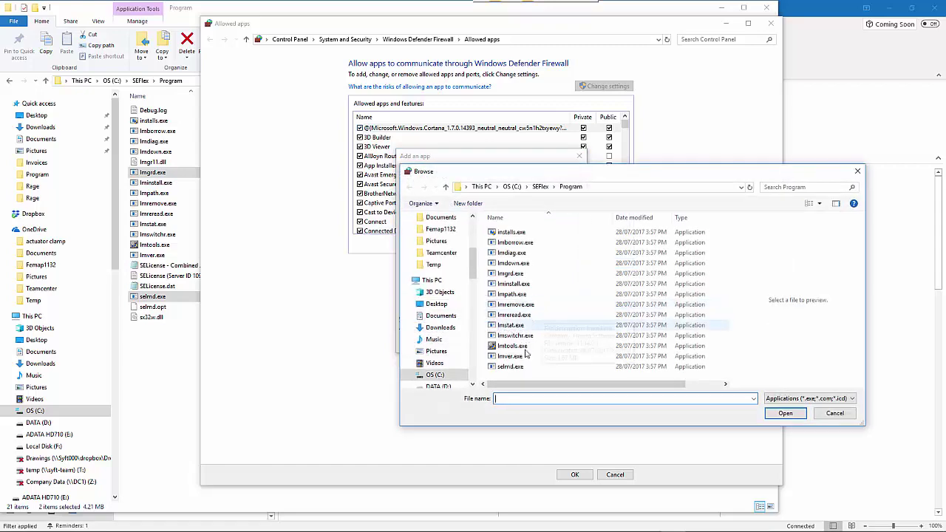
pyautogui.click(505, 368)
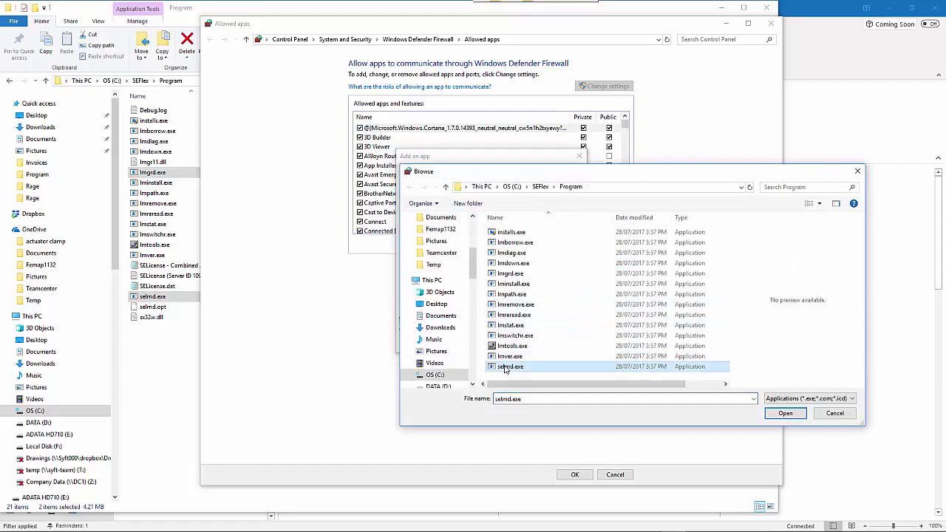
pyautogui.click(780, 413)
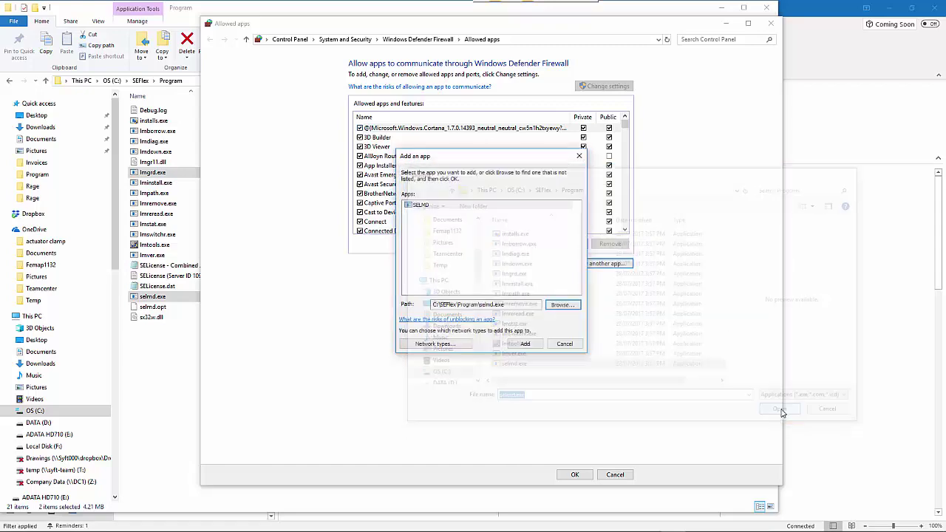
pyautogui.click(529, 347)
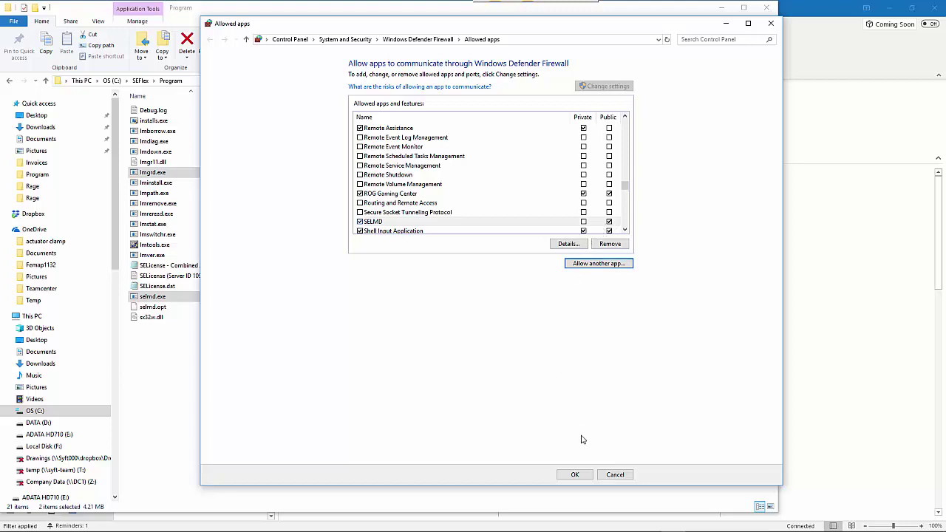
pyautogui.click(574, 475)
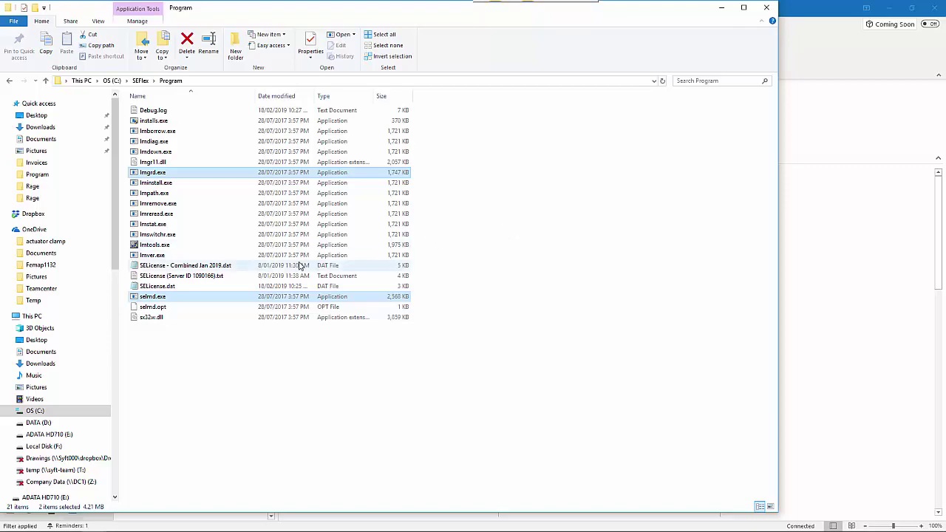
# Open SELicense.dat and examine the server name on the SERVER line and the INCREMENT blocks for solidedgeclassic and solidedge
pyautogui.doubleClick(156, 288)
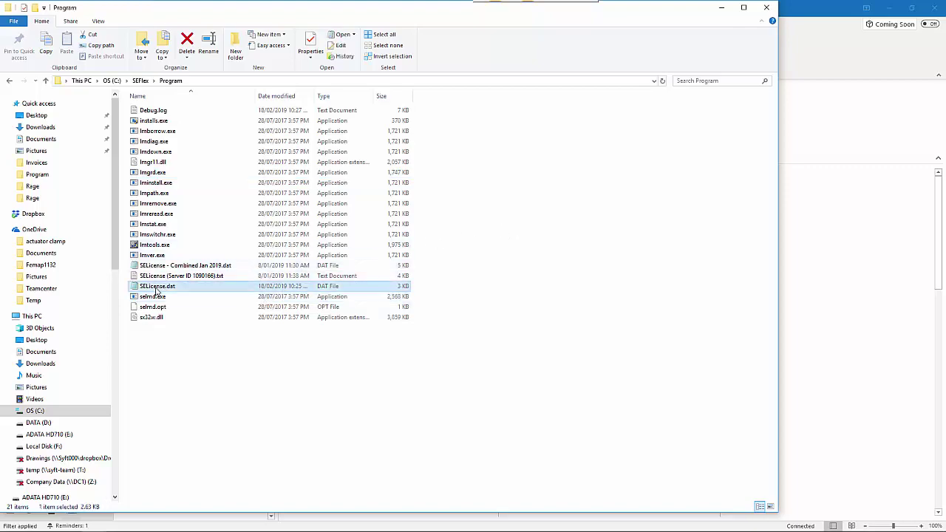
pyautogui.moveTo(348, 68); pyautogui.dragTo(428, 26)
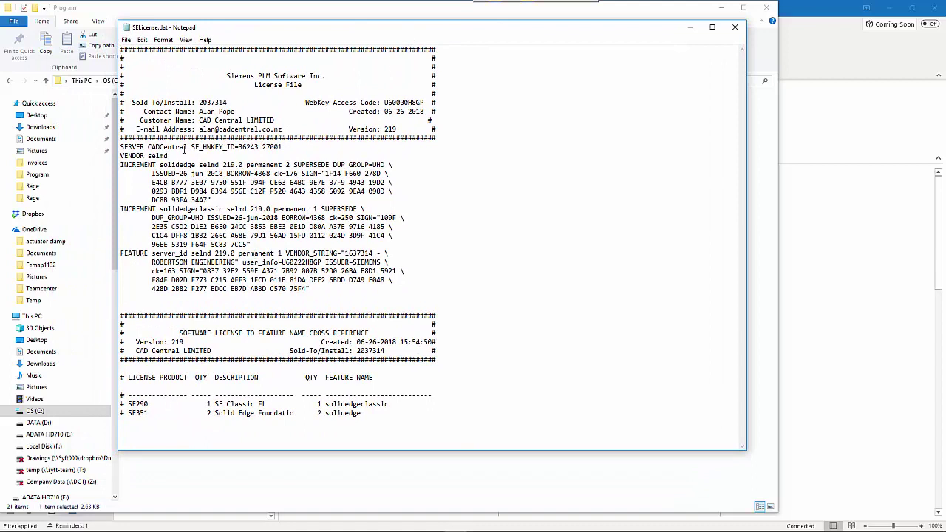
pyautogui.moveTo(188, 148); pyautogui.dragTo(147, 147)
pyautogui.doubleClick(170, 148)
pyautogui.moveTo(121, 208); pyautogui.dragTo(121, 253)
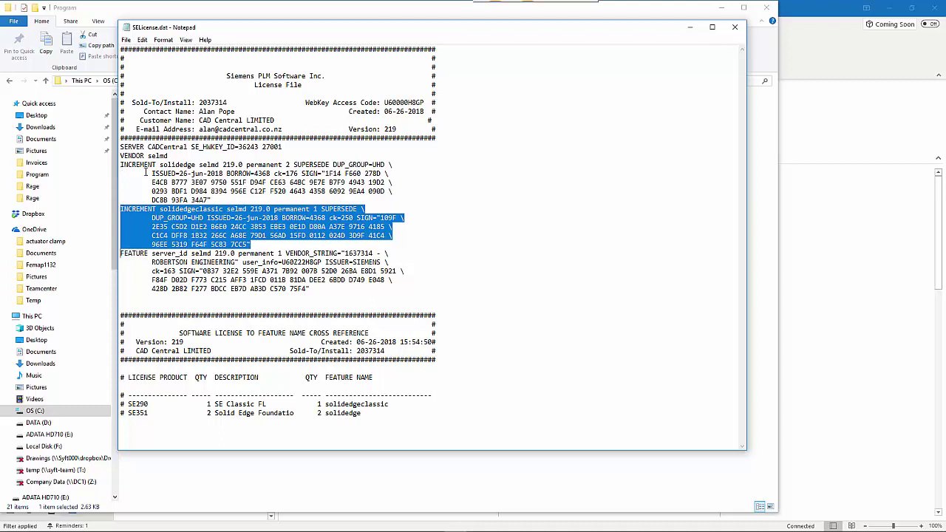
pyautogui.moveTo(121, 164); pyautogui.dragTo(121, 207)
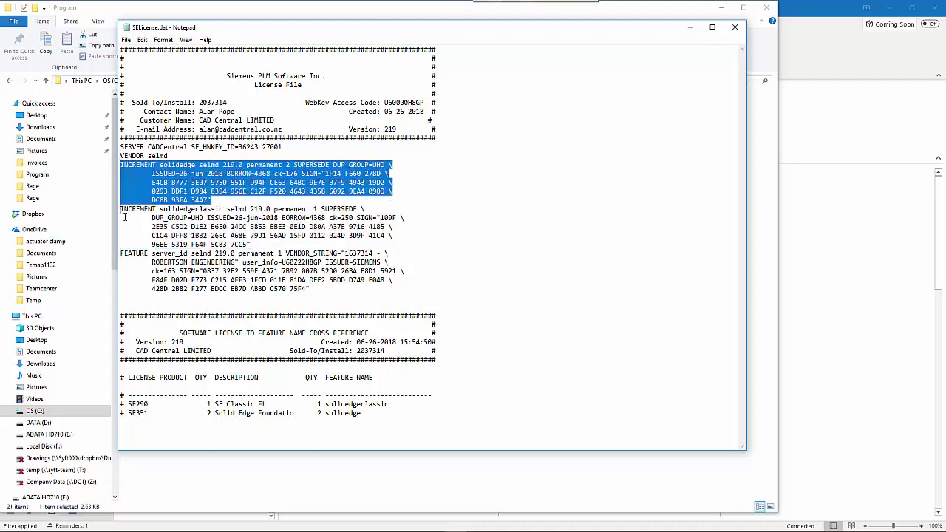